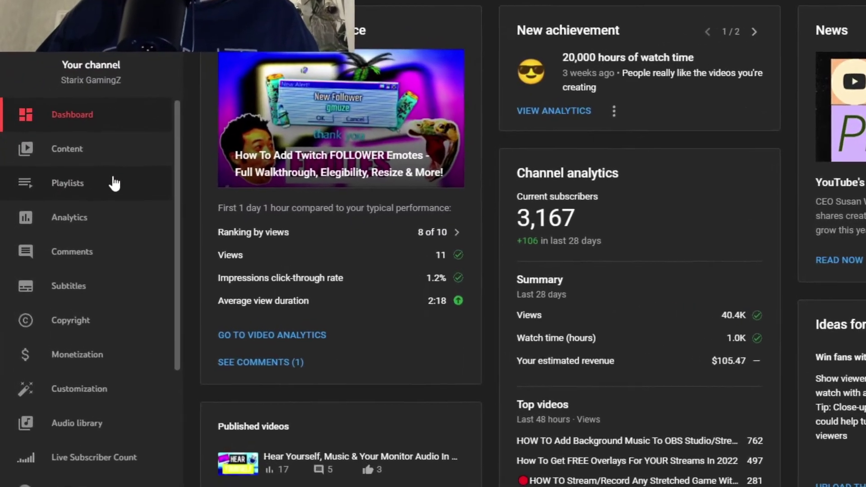
Open the Playlists page and scroll through the channel's existing playlists and back to the top
click(114, 182)
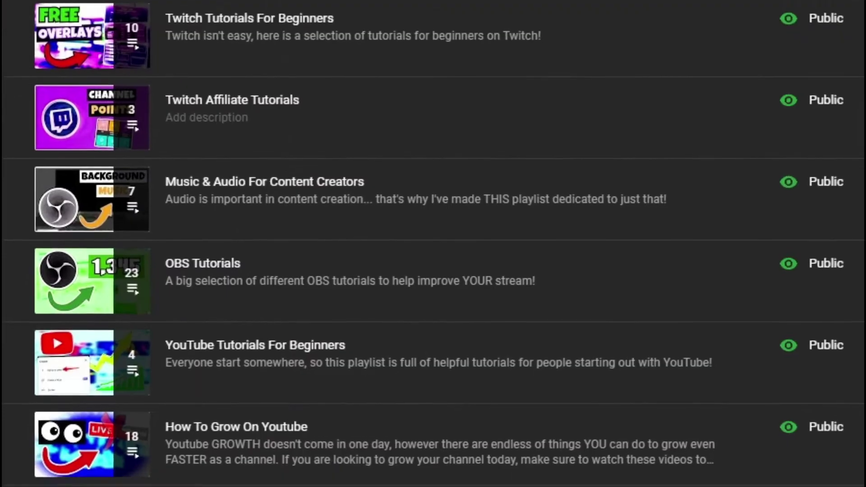
scroll(264, 59, down, 3)
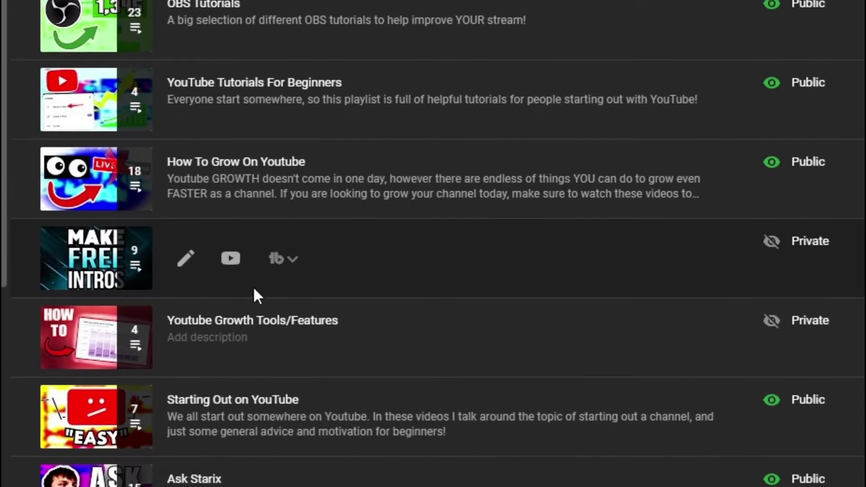
scroll(391, 294, up, 2)
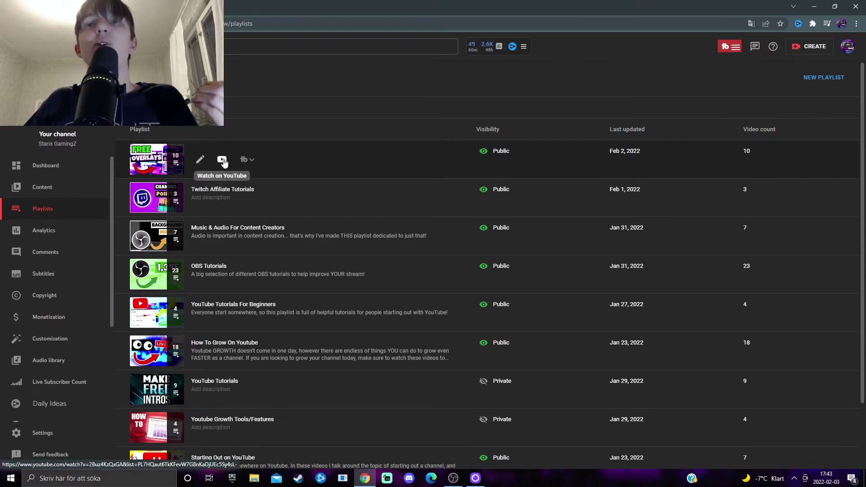
scroll(234, 237, down, 2)
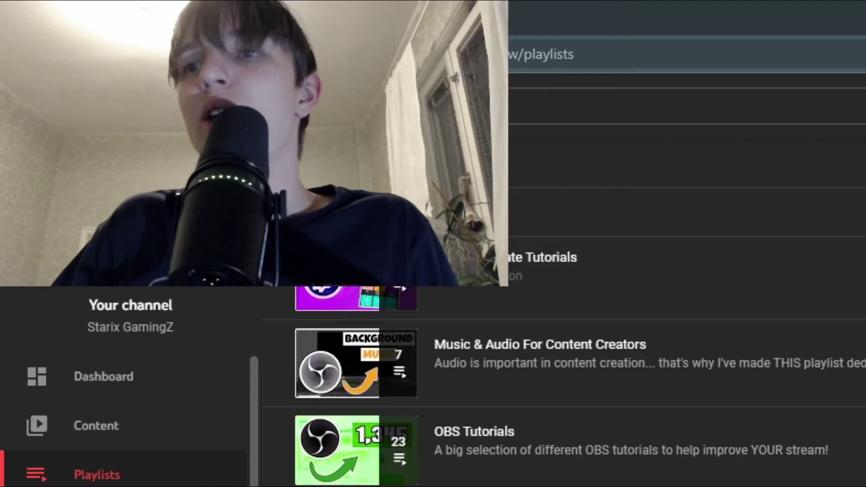
scroll(564, 383, up, 2)
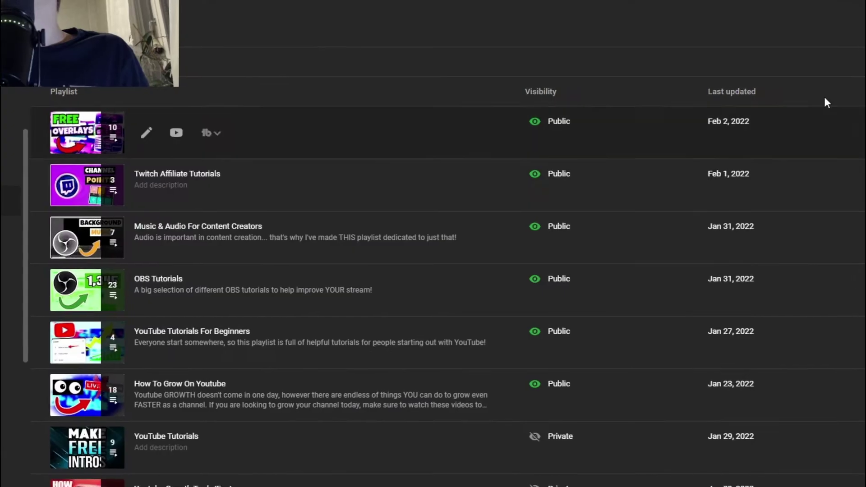
Create a new playlist titled 'Video' with Private visibility
click(821, 25)
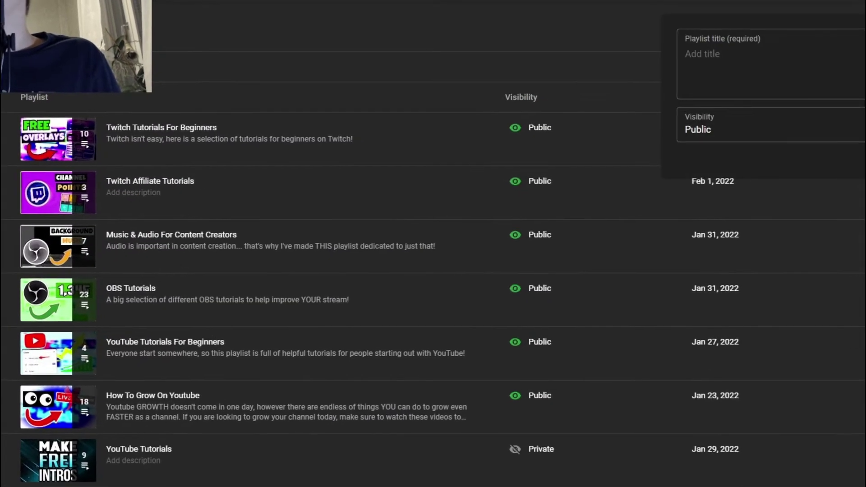
click(749, 72)
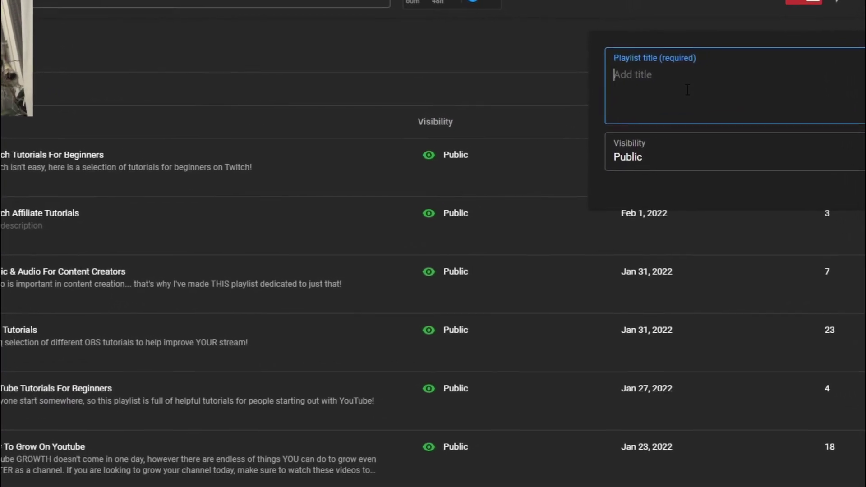
text(Vid)
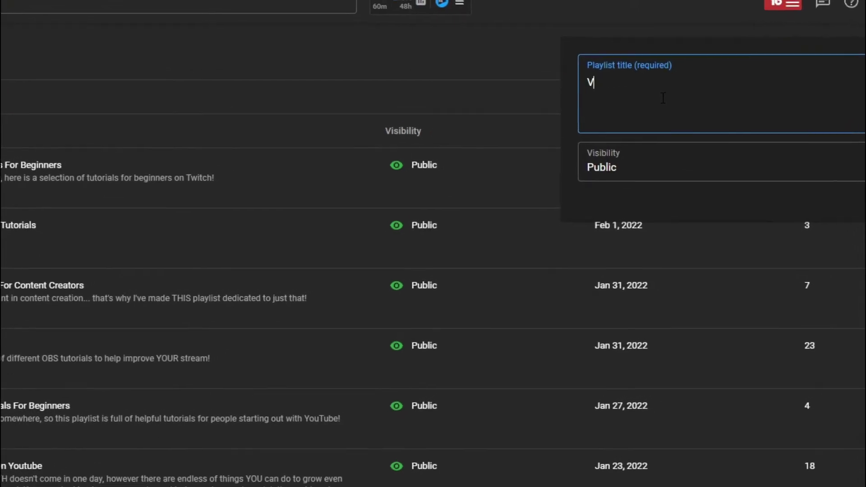
text(eo)
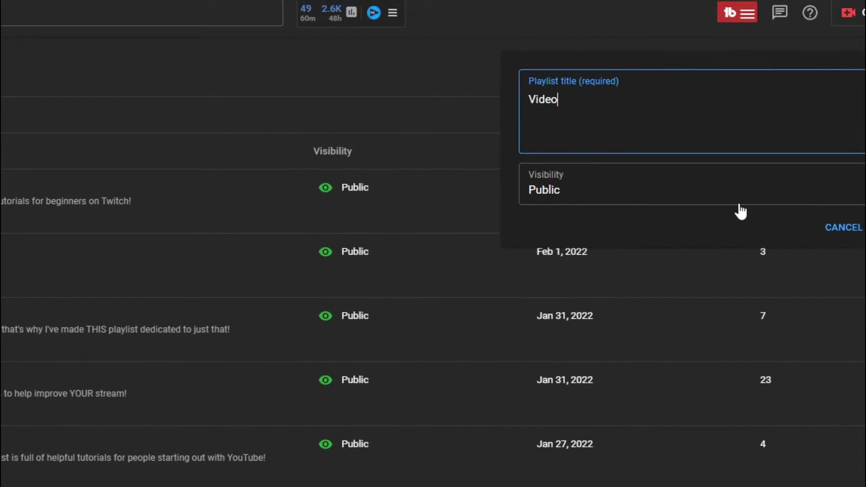
click(689, 187)
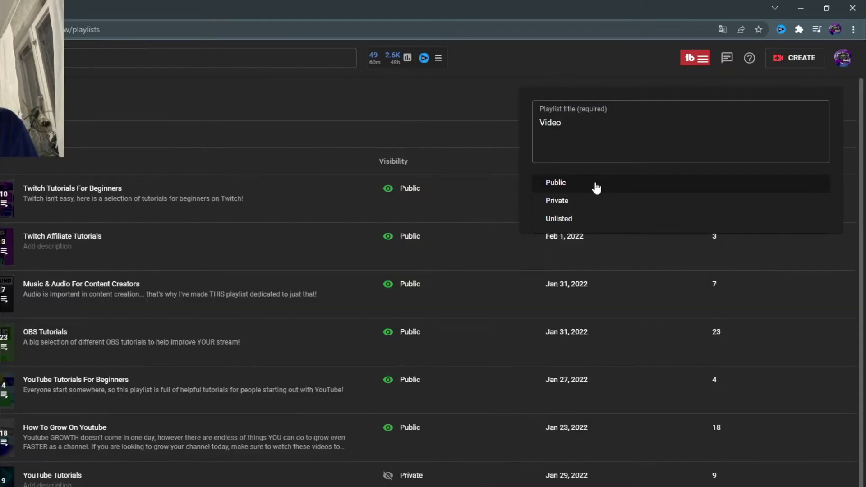
click(579, 202)
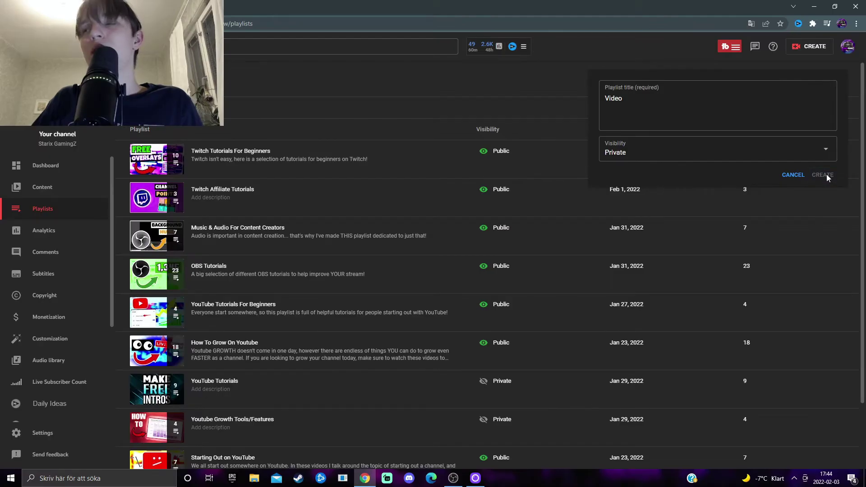
click(823, 174)
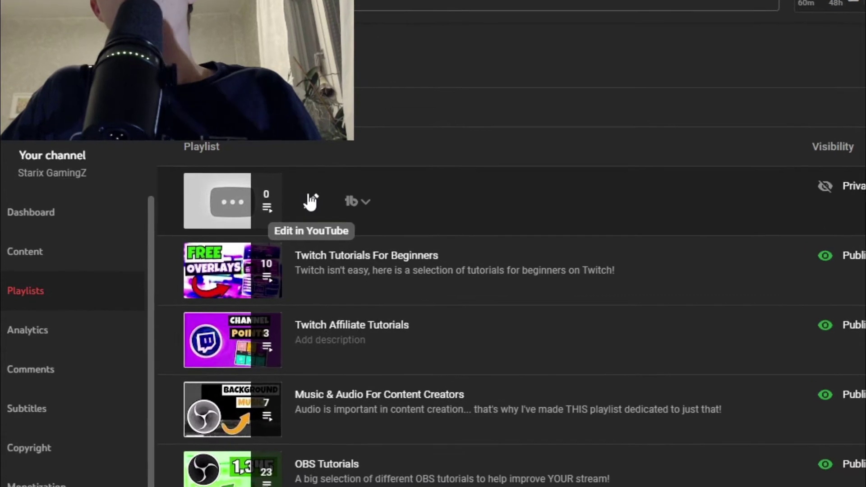
Open the new Video playlist's page on YouTube for editing
click(314, 197)
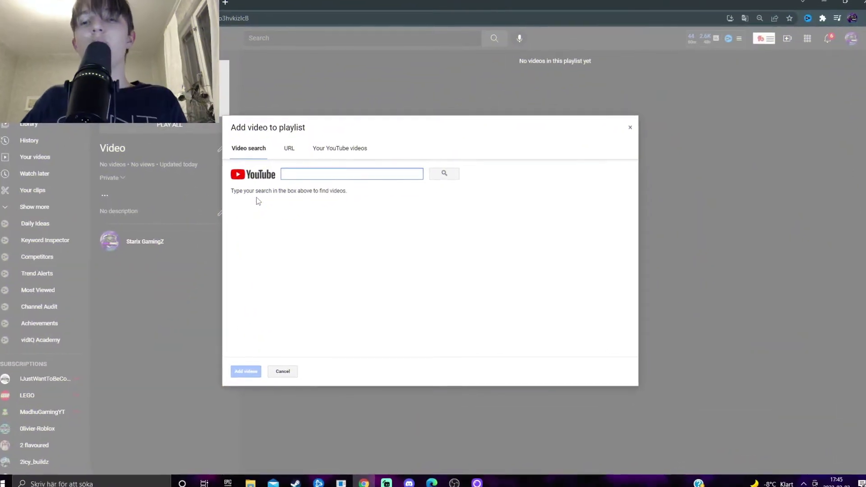
Select the MODERATORS, Upload YouTube Videos PROPERLY and CUSTOM Youtube Channel URL videos and add them
text(hwriu)
key(BackSpace)
key(BackSpace)
key(BackSpace)
key(BackSpace)
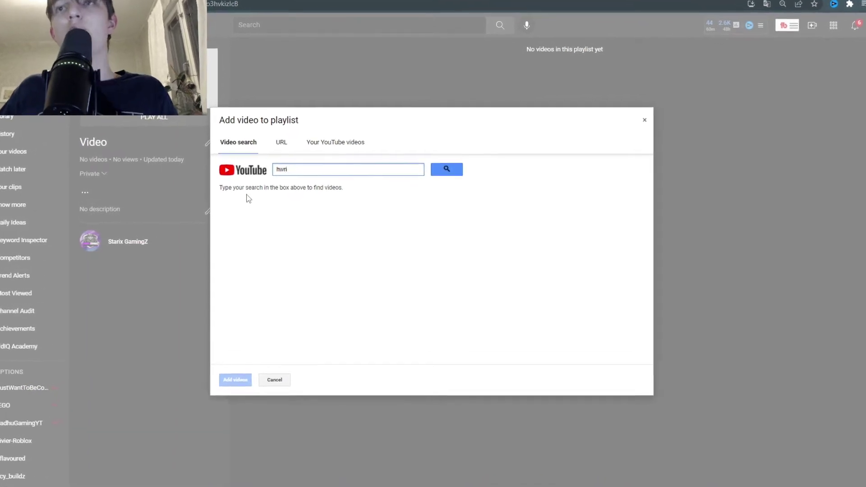
key(BackSpace)
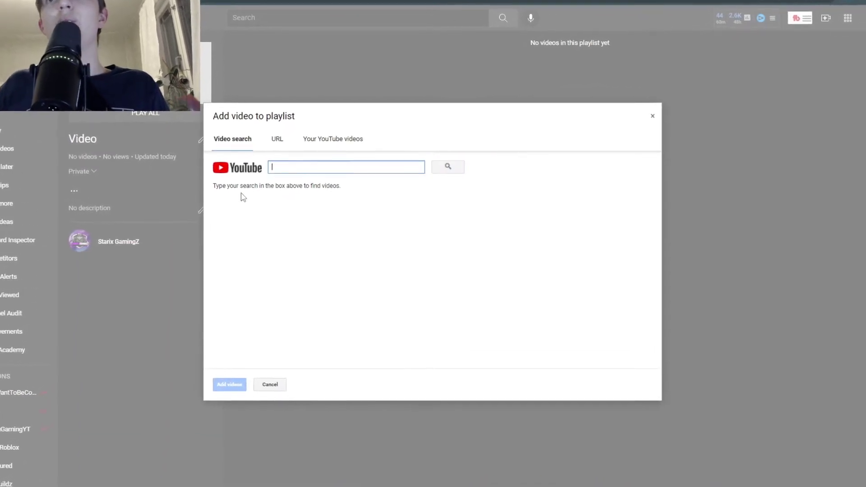
click(269, 133)
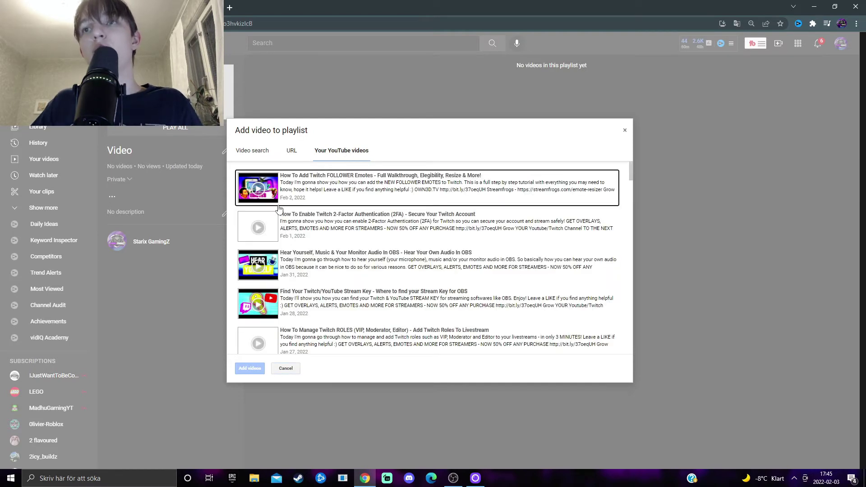
scroll(367, 200, down, 4)
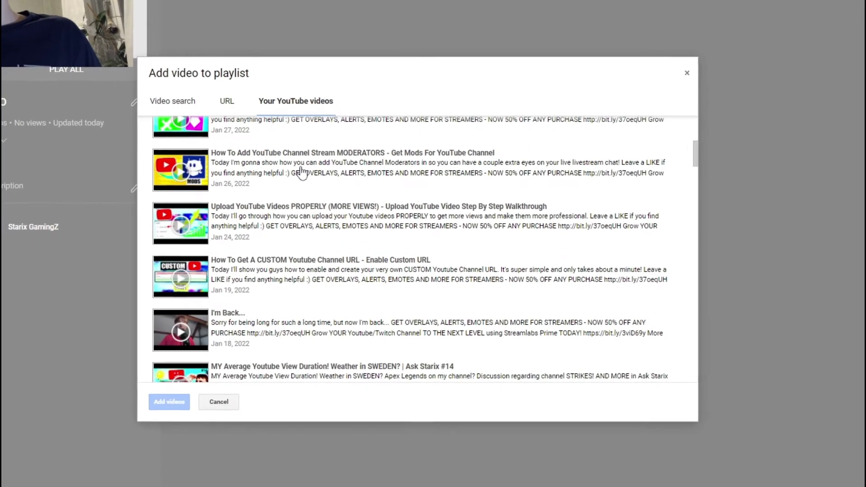
click(306, 161)
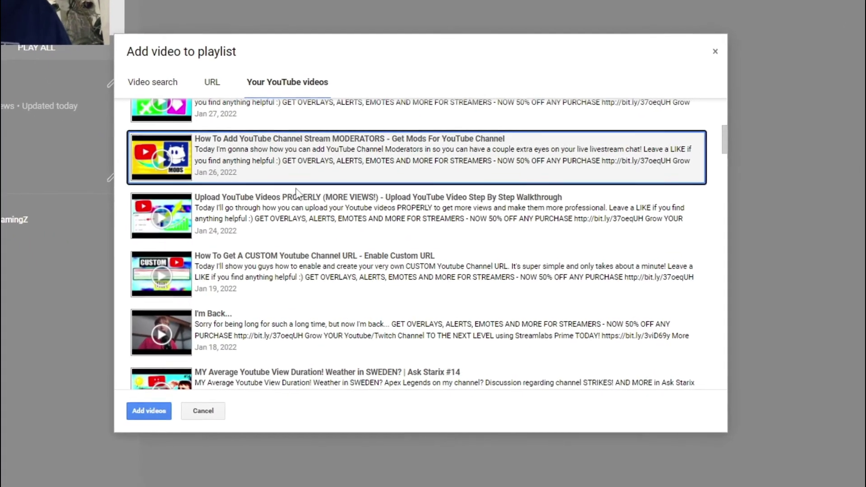
click(311, 217)
click(315, 273)
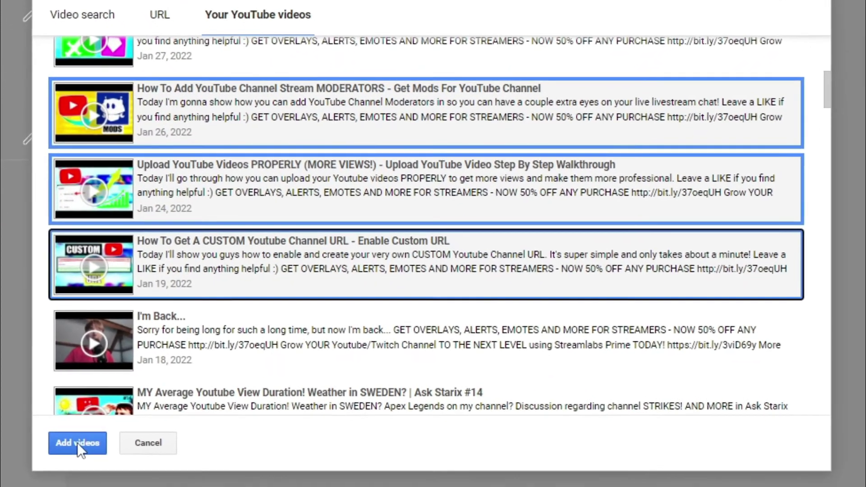
click(78, 442)
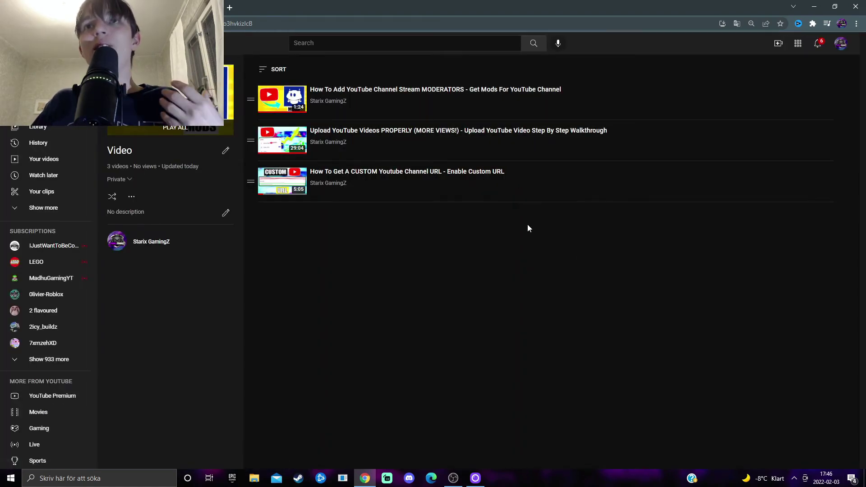
Open the Video playlist's extra options menu
click(132, 198)
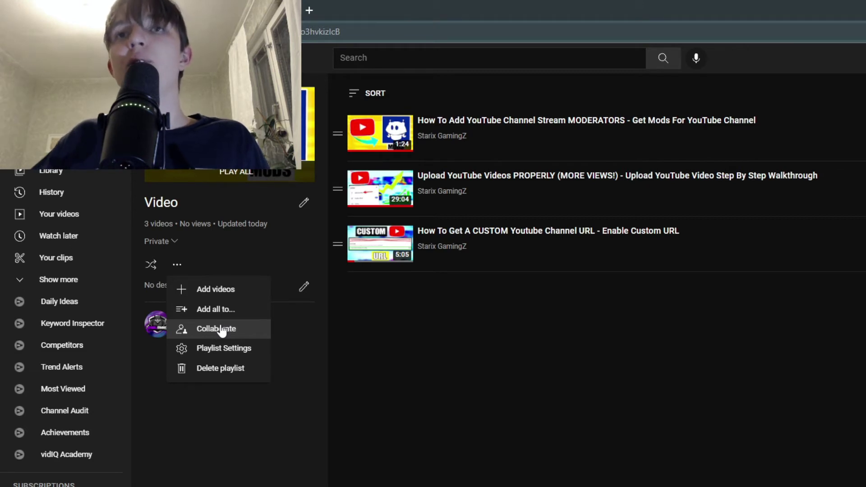
Enable collaborator adding, copy the invite link, then switch collaboration off again
click(237, 331)
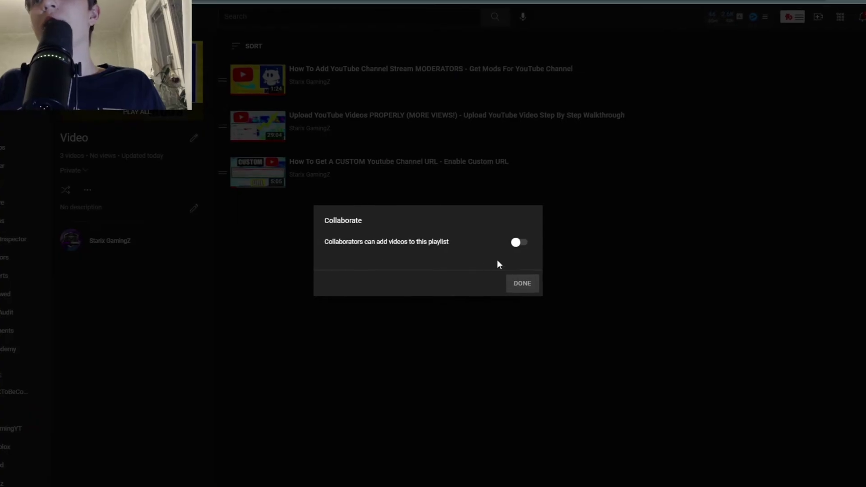
click(517, 242)
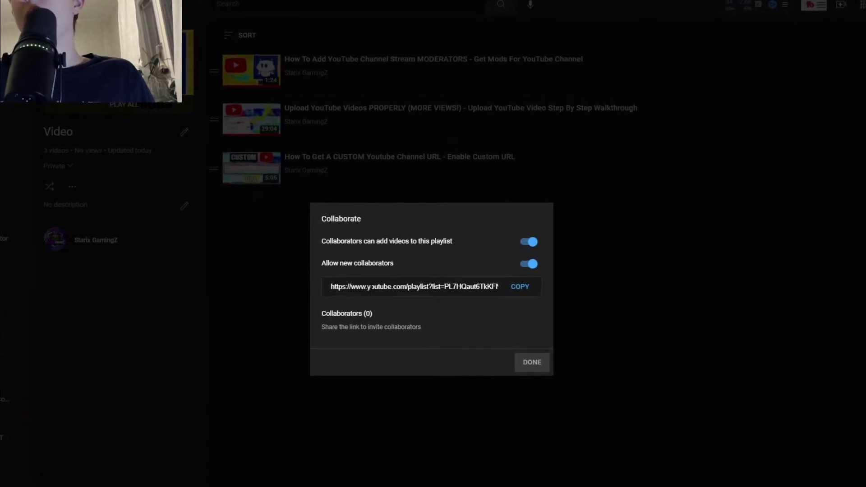
click(520, 287)
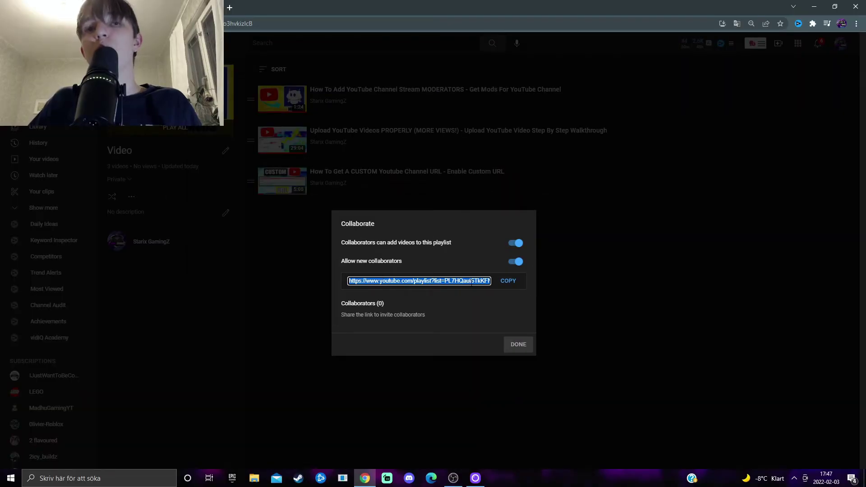
click(515, 244)
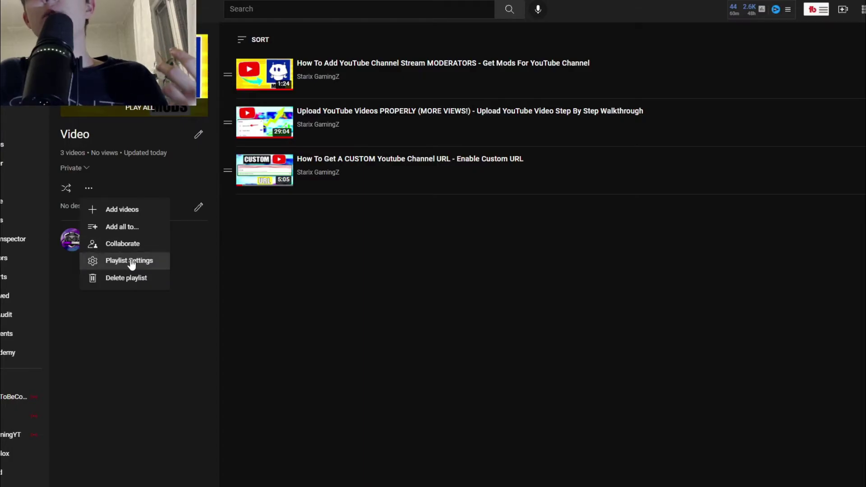
In Playlist Settings, turn on adding new videos to the top, leaving embedding allowed
click(166, 259)
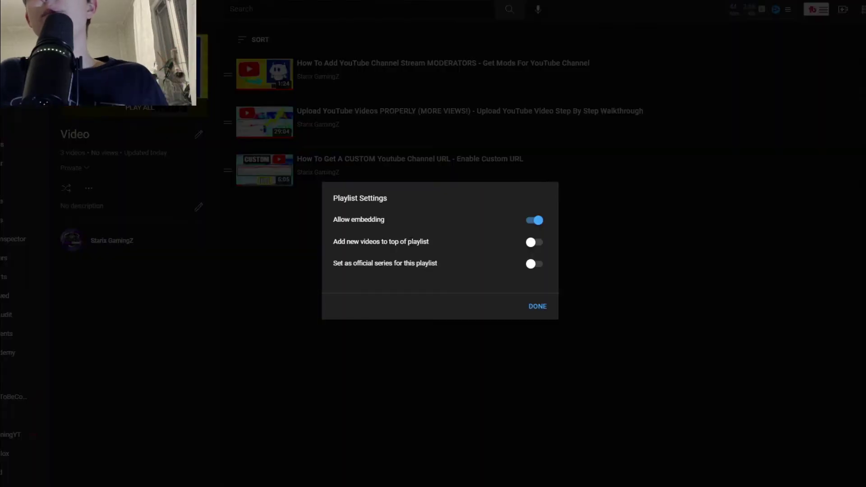
click(393, 222)
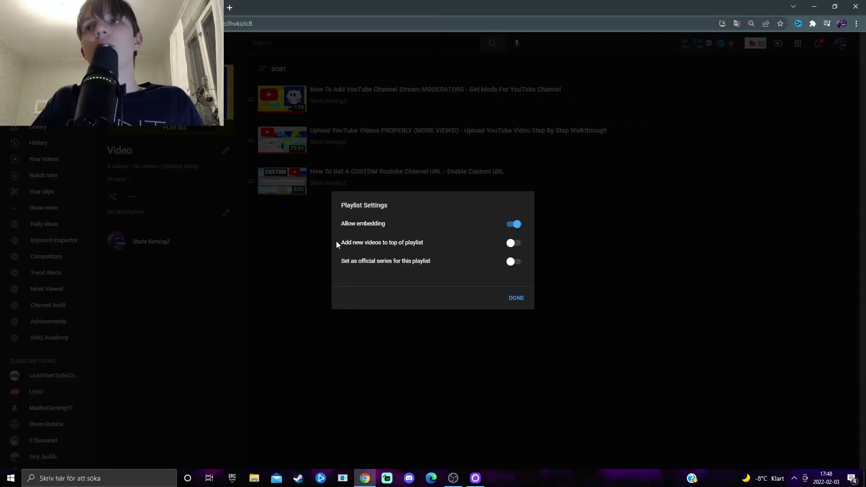
drag(351, 243, 433, 245)
click(432, 242)
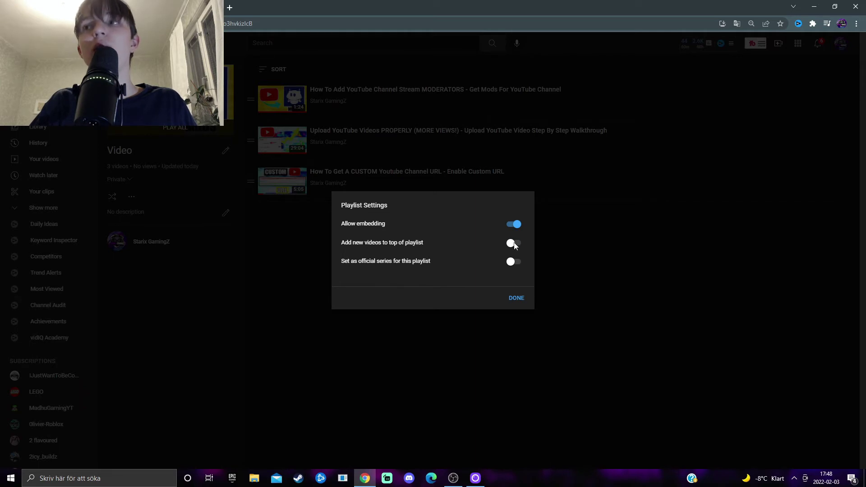
drag(340, 261, 470, 278)
click(440, 265)
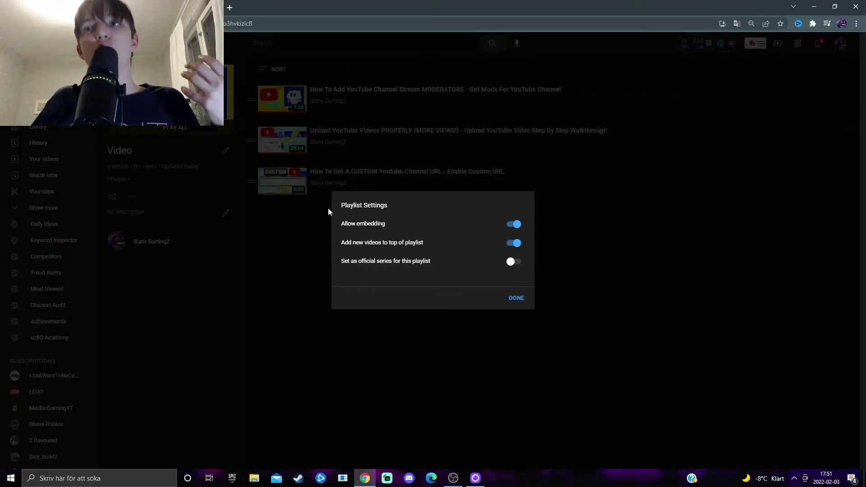
Highlight the official series setting text in Playlist Settings, then clear the highlight
drag(341, 261, 412, 261)
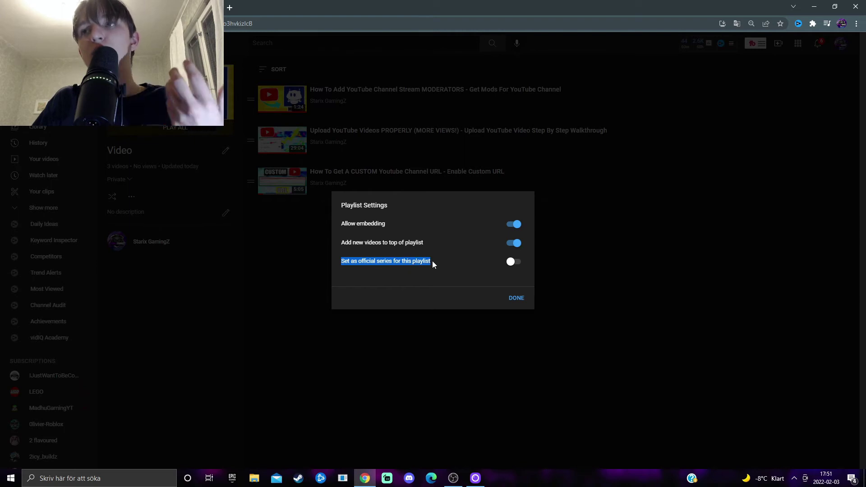
click(432, 264)
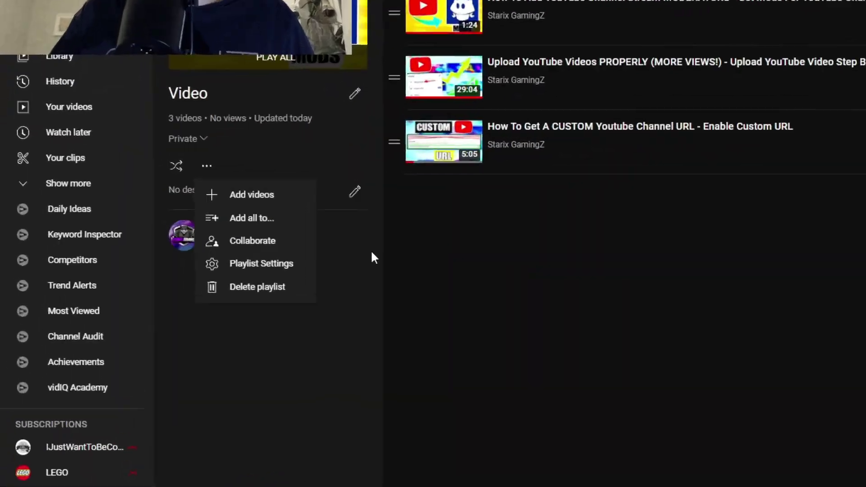
Close the extra options menu and enter 'crcefc' as the playlist description
click(372, 229)
click(224, 212)
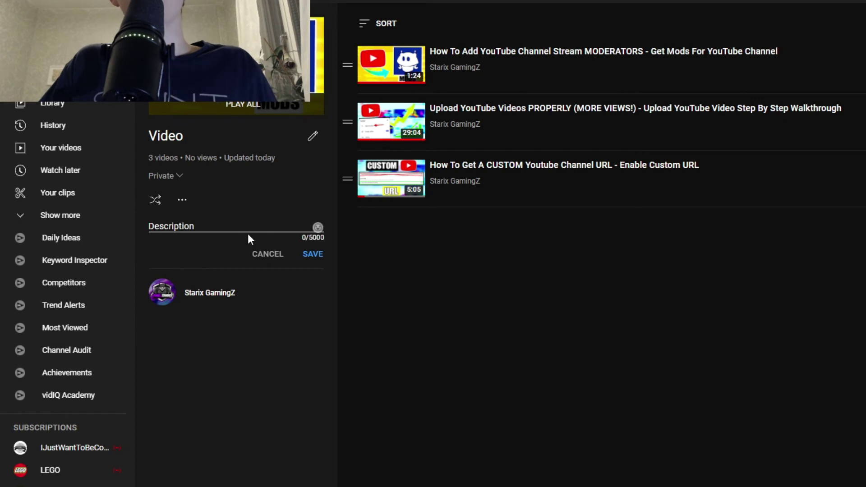
text(crcefc)
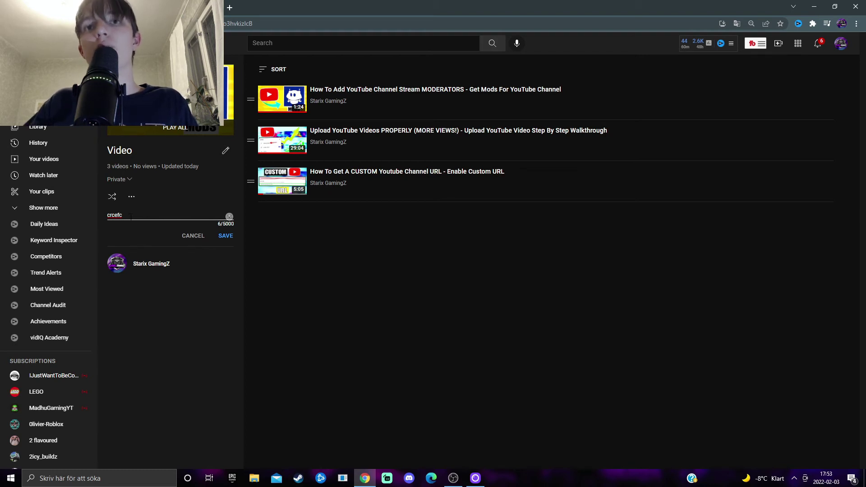
Save the 'crcefc' description and reorder videos: MODERATORS first, Upload second, CUSTOM last
click(226, 236)
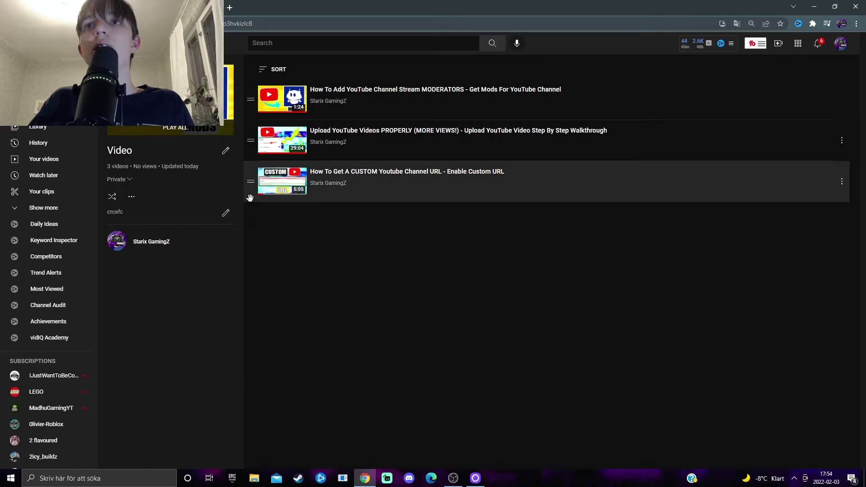
drag(249, 197, 249, 100)
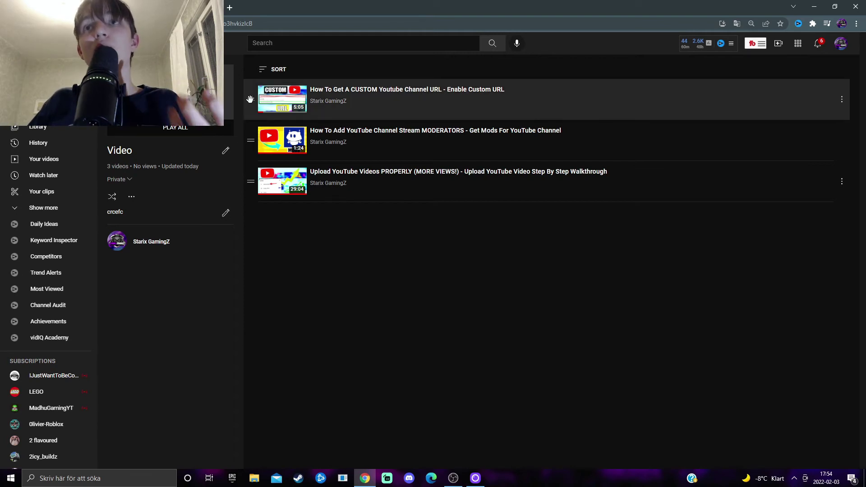
drag(252, 182, 254, 145)
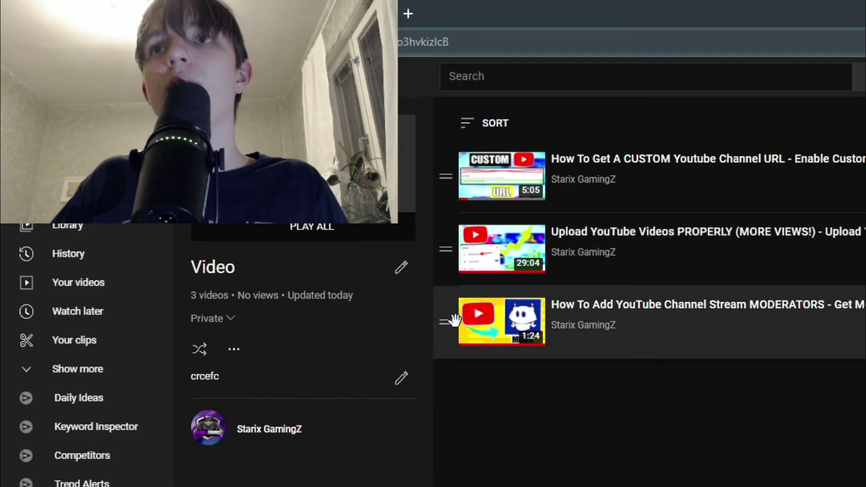
drag(449, 322, 452, 181)
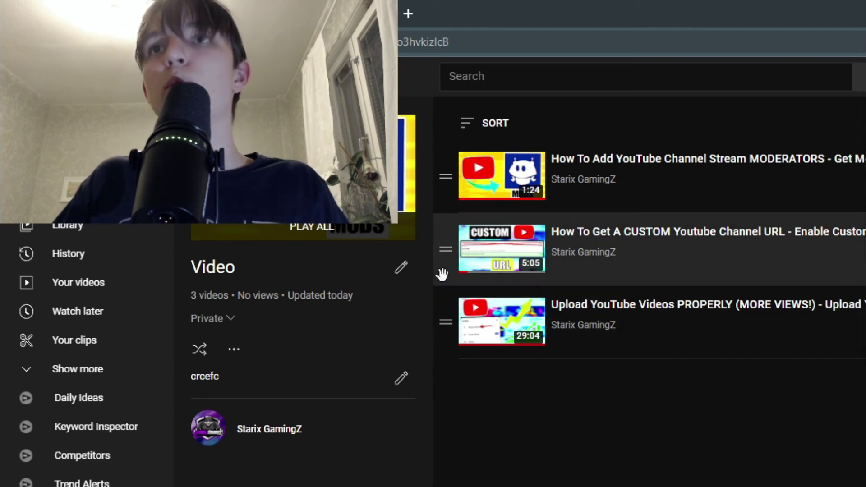
drag(441, 315, 461, 233)
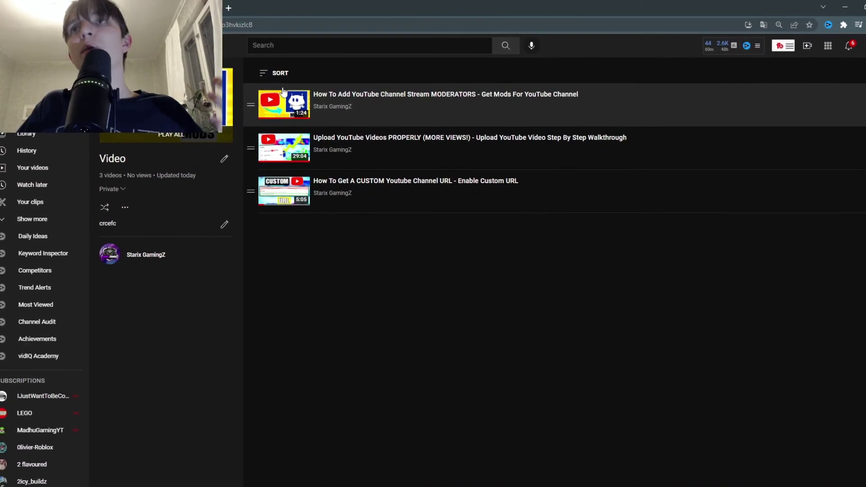
click(281, 72)
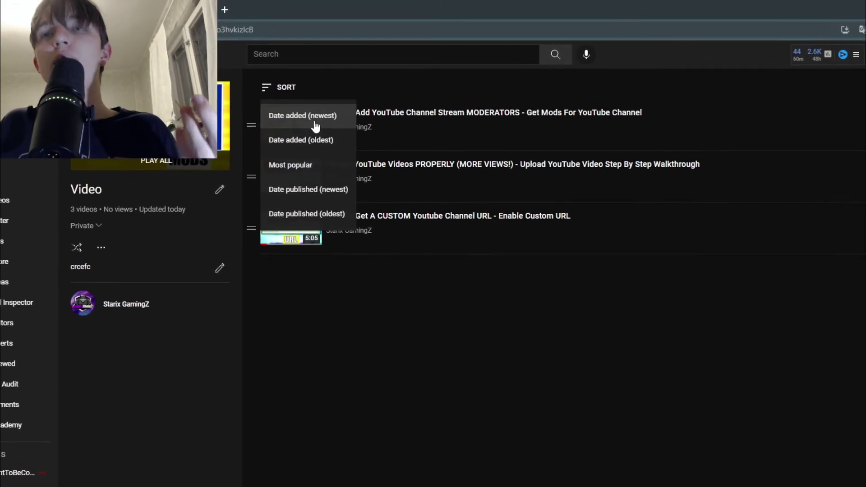
click(311, 140)
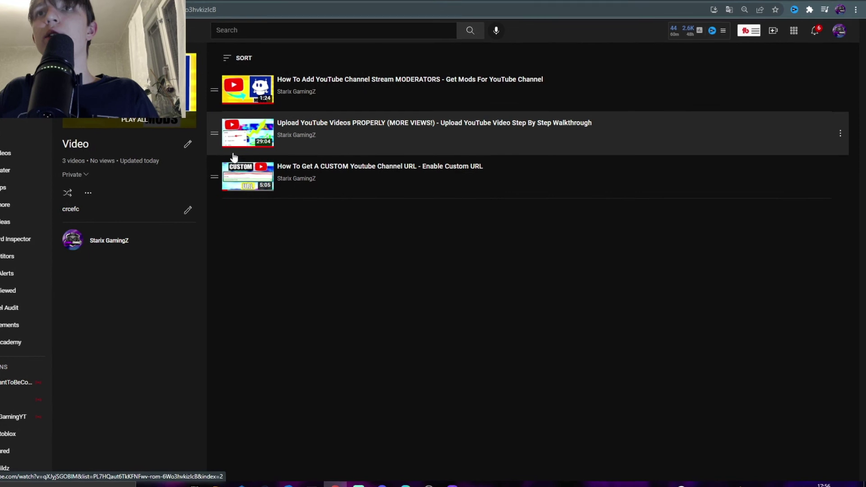
drag(204, 131, 227, 133)
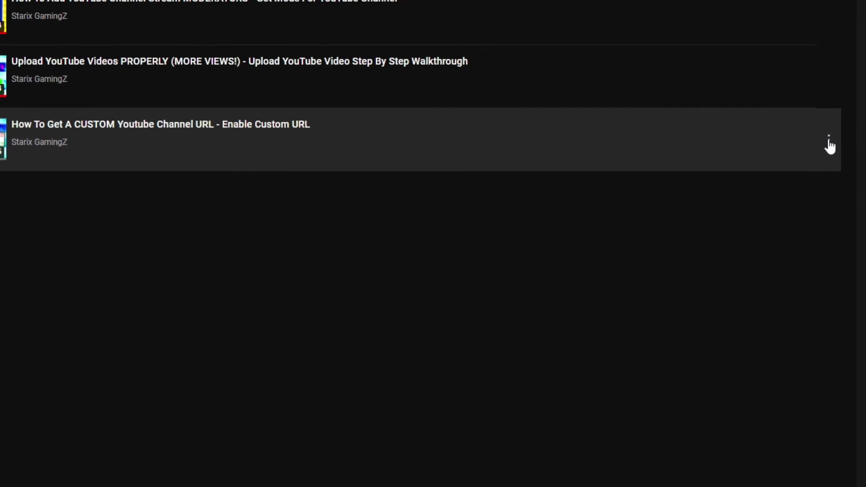
click(828, 143)
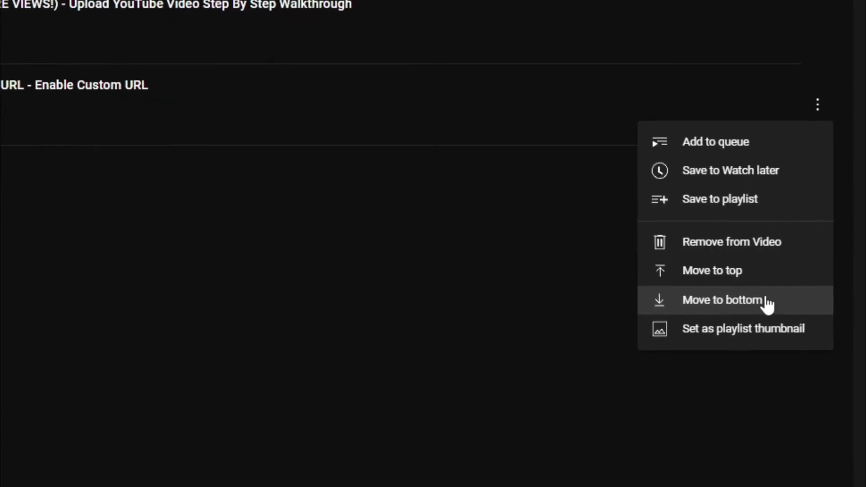
click(767, 301)
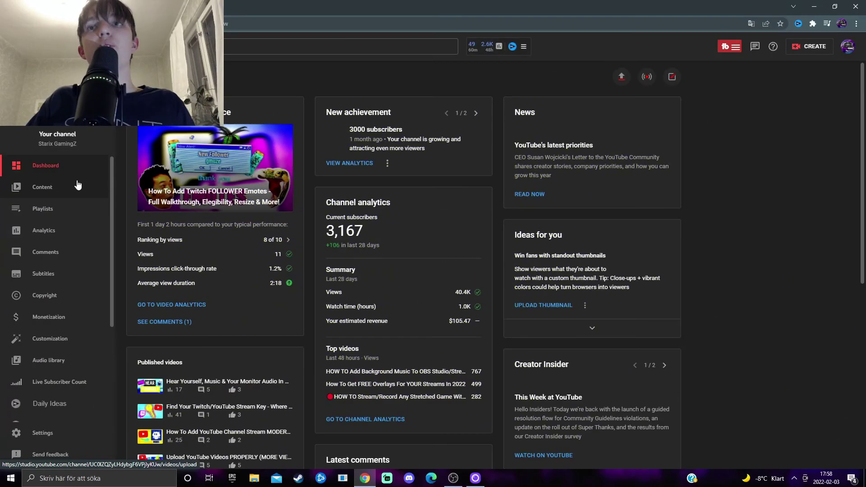
Show the channel's uploads on the Content page and scroll to the I'm Back... video
click(63, 189)
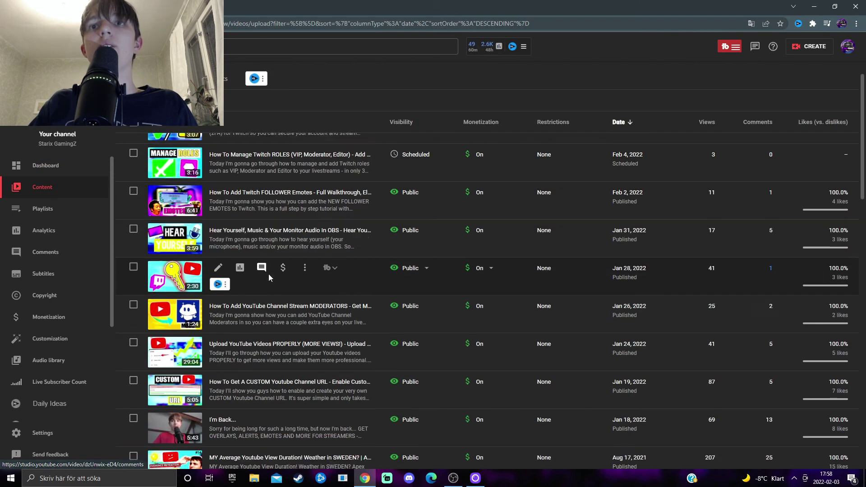
scroll(269, 274, down, 3)
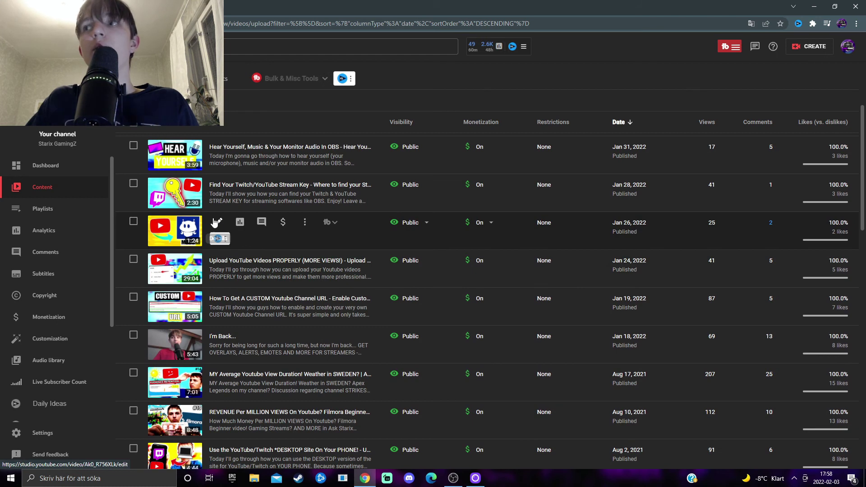
scroll(270, 252, down, 4)
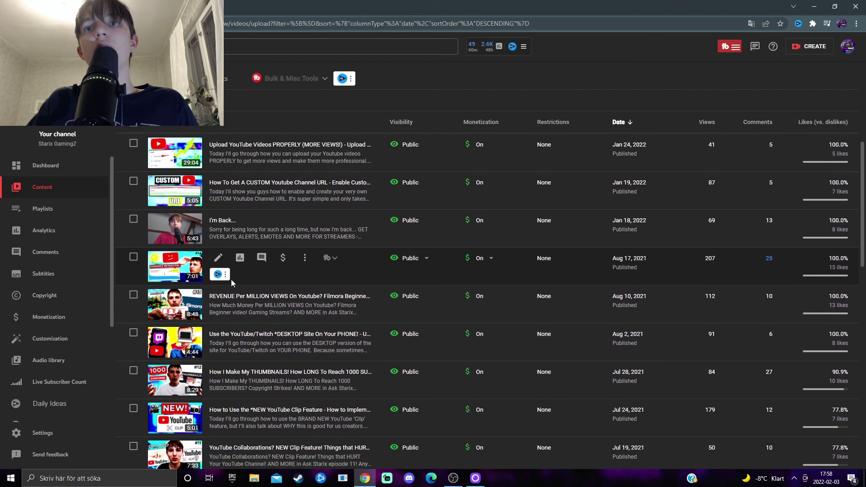
scroll(221, 252, up, 2)
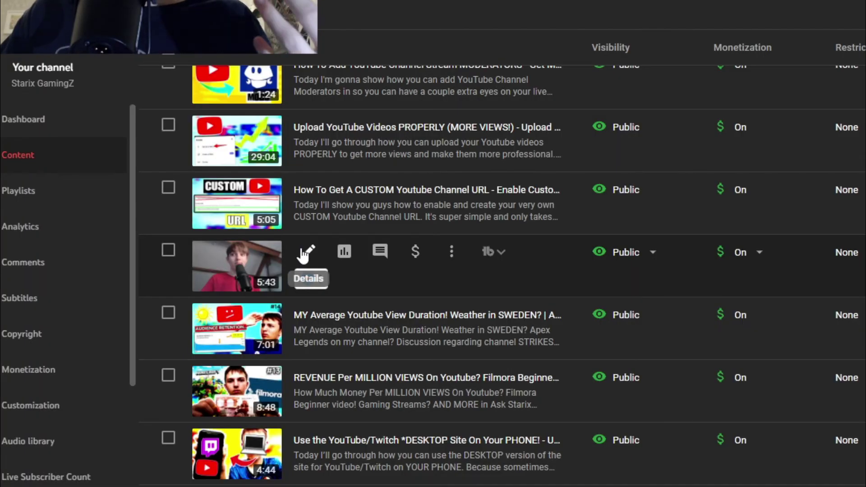
In the I'm Back... video details, tick Twitch Tutorials For Beginners, Twitch Affiliate Tutorials and Music & Audio For Content Creators playlists
click(303, 254)
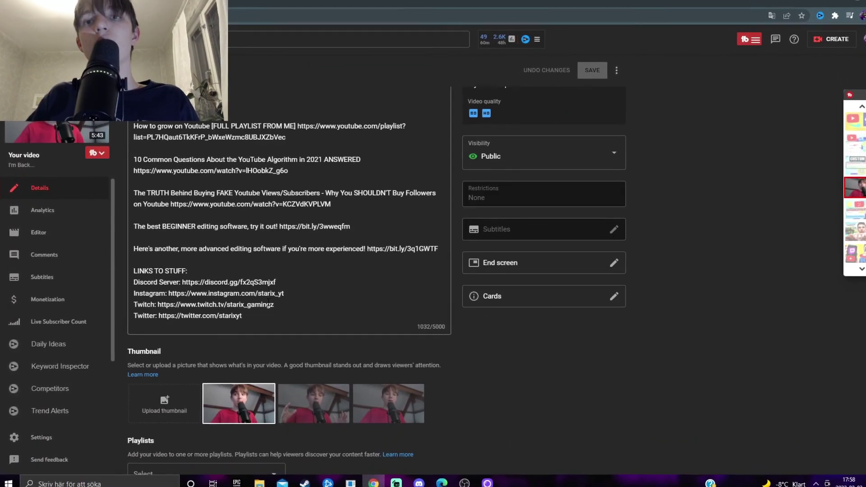
scroll(268, 302, down, 6)
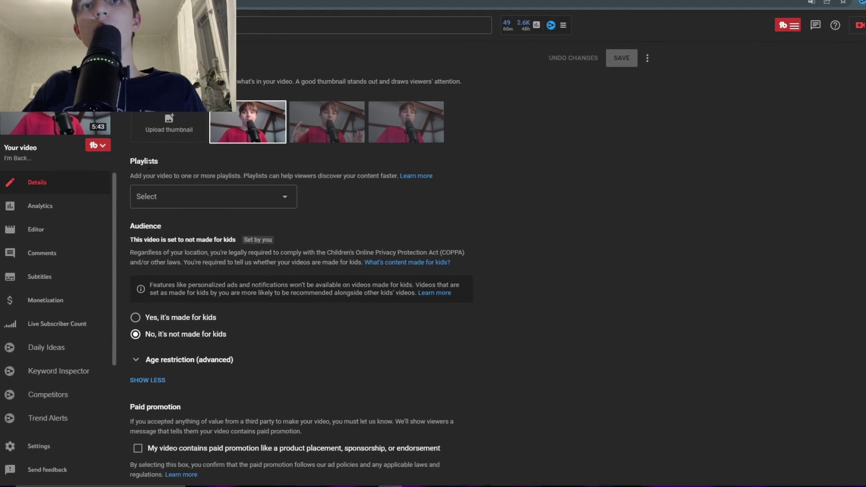
double_click(149, 163)
click(189, 196)
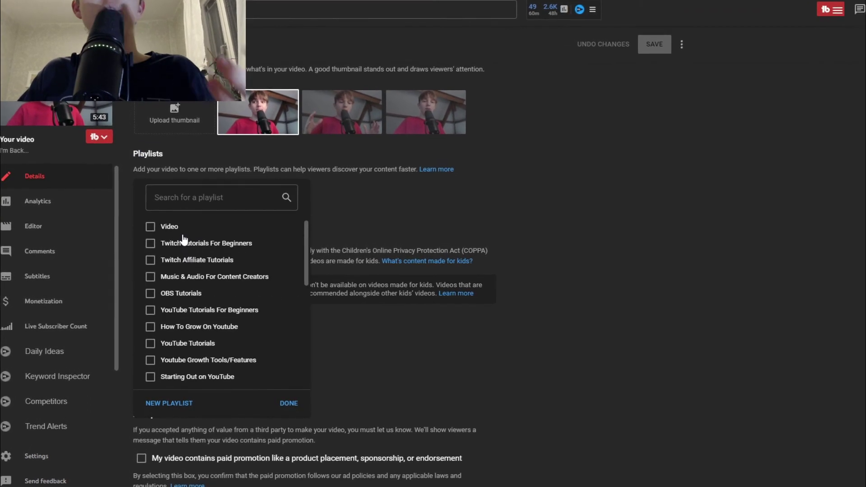
click(151, 243)
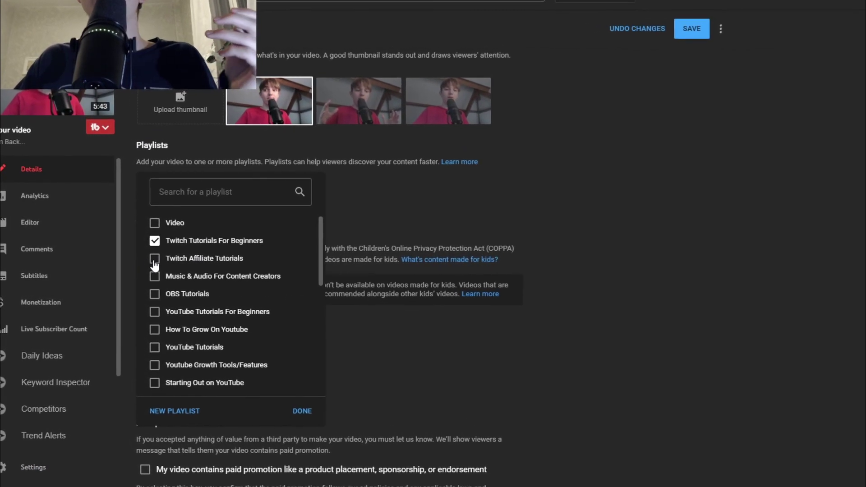
click(154, 260)
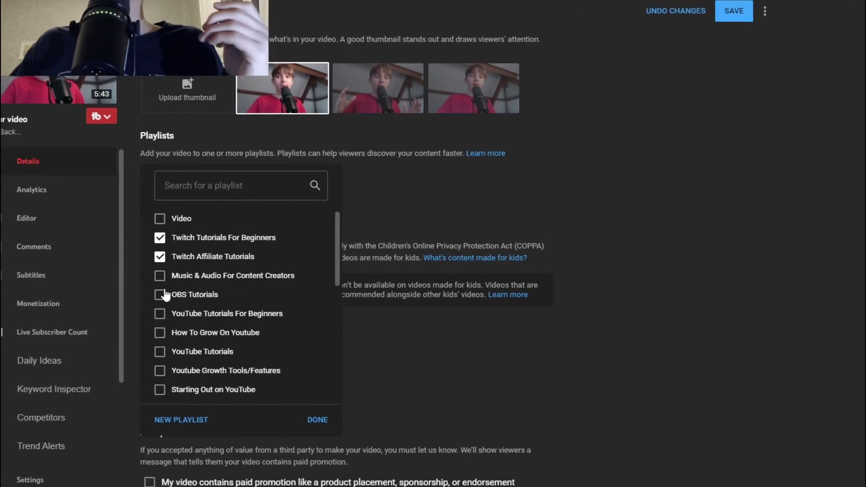
click(159, 276)
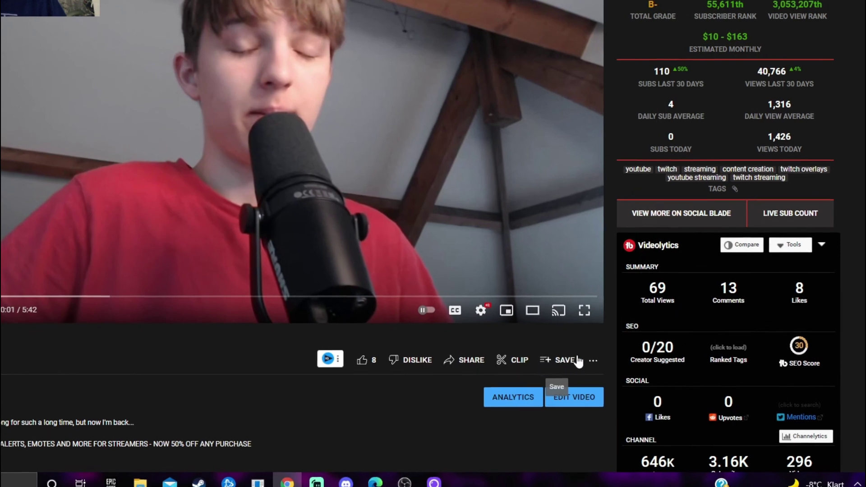
Show the 'Save to...' playlist list for the I'm Back... video on its watch page
click(575, 371)
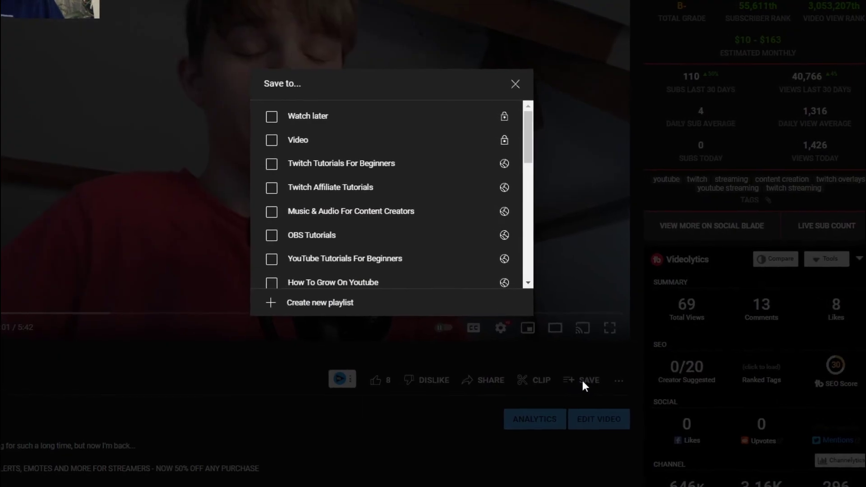